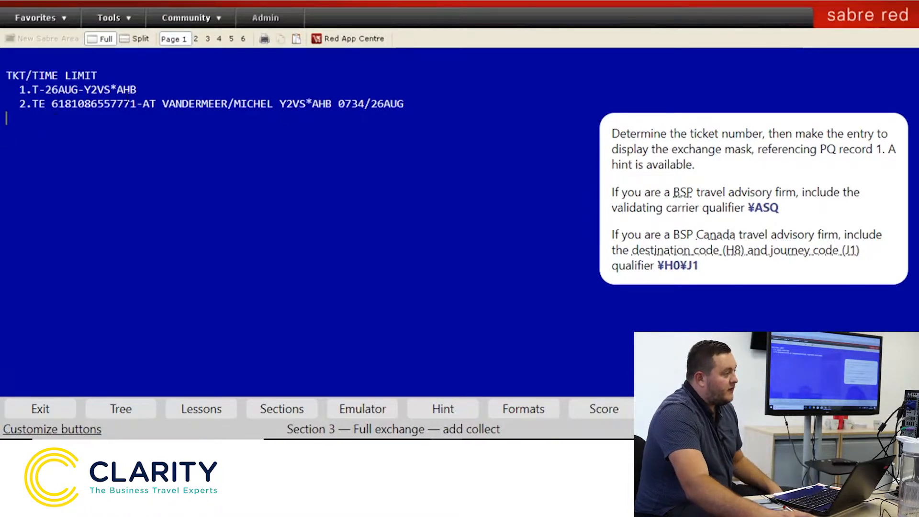
# Enter the WFR exchange entry with the ticket number, ¥PQ1 and ¥ASQ to open exchange Screen 10
pyautogui.write('WFR')
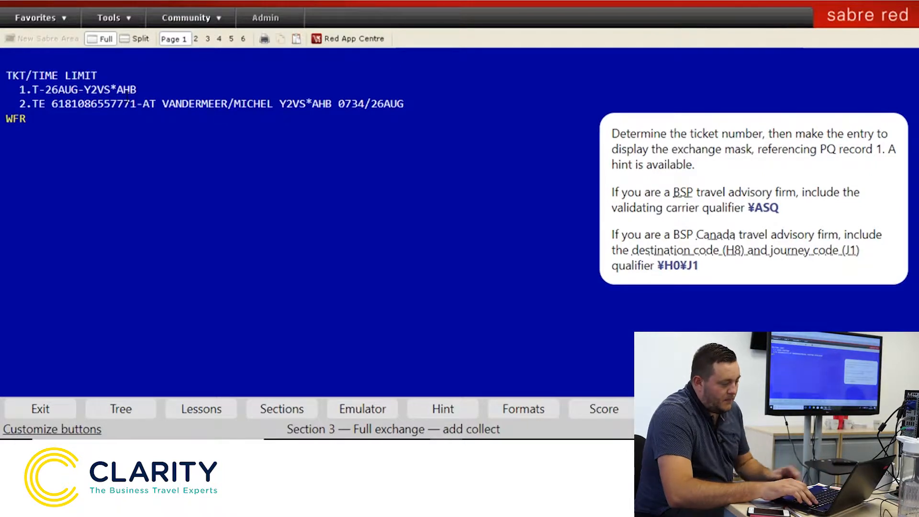
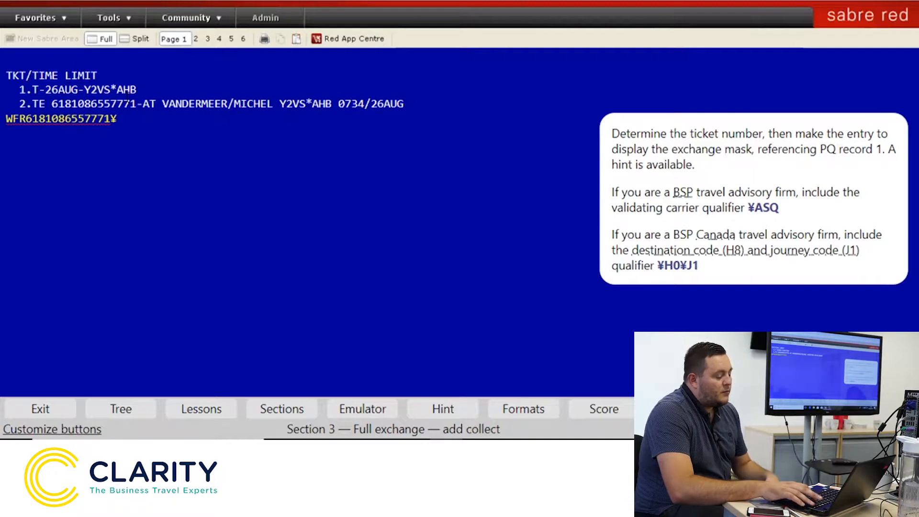
pyautogui.write('PQ1')
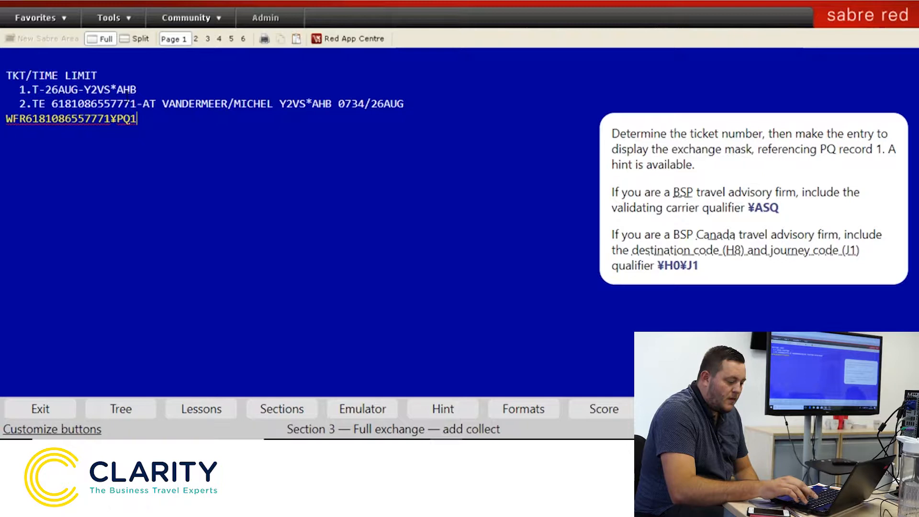
pyautogui.write('¥')
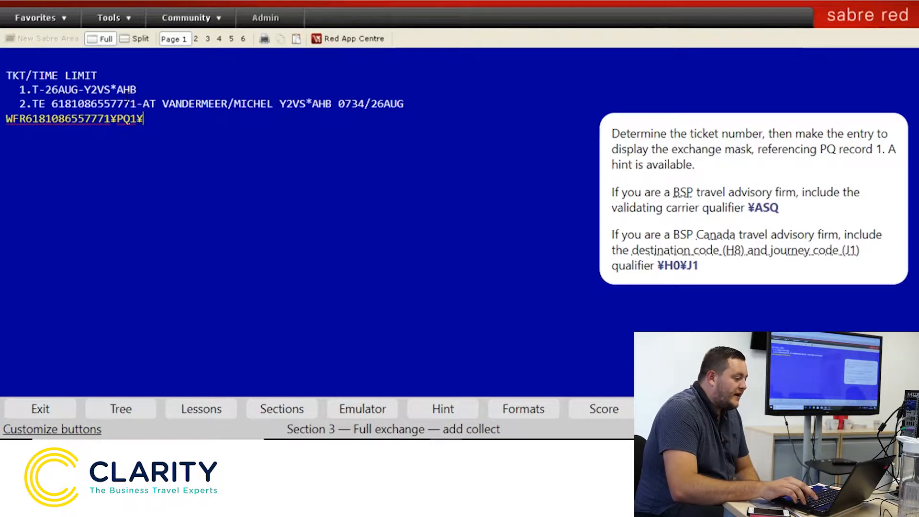
pyautogui.write('ASQ')
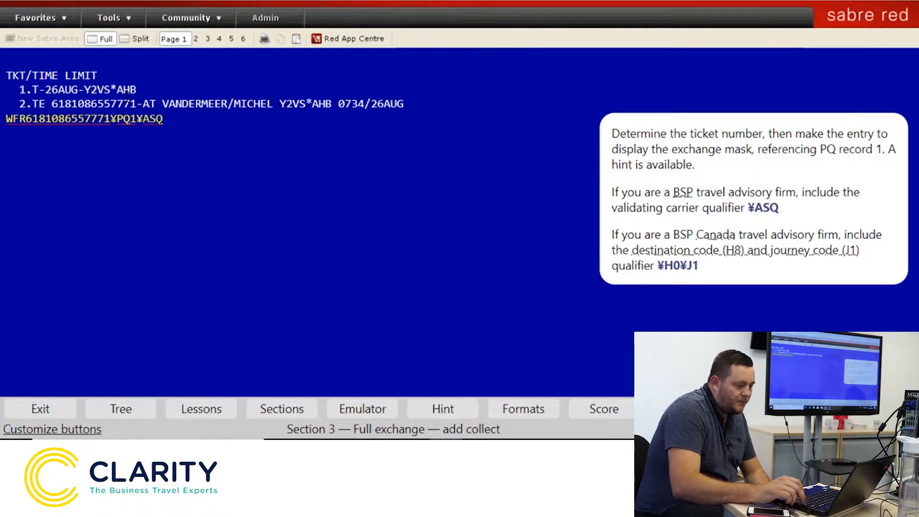
pyautogui.press('Return')
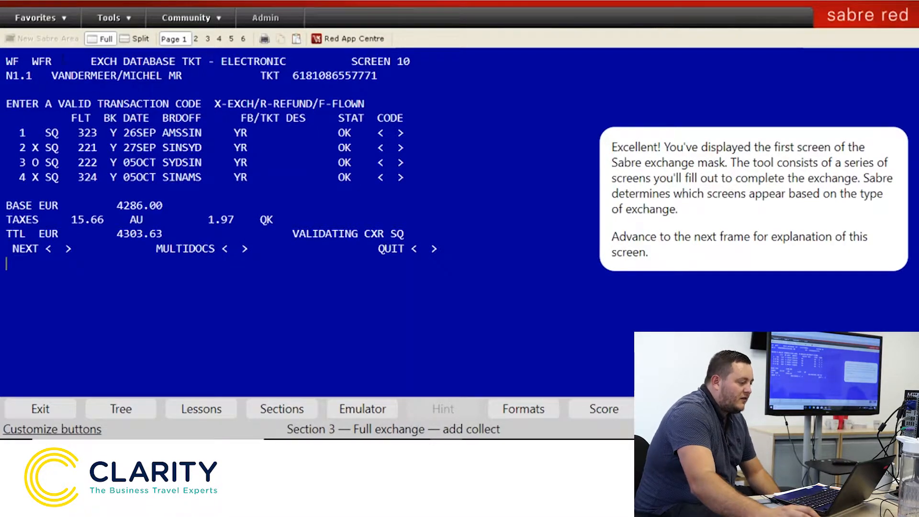
# Highlight the passenger name, ticket number and four SQ coupon rows on Screen 10, ending in coupon 1's code field
pyautogui.moveTo(52, 76); pyautogui.dragTo(185, 78)
pyautogui.click(186, 80)
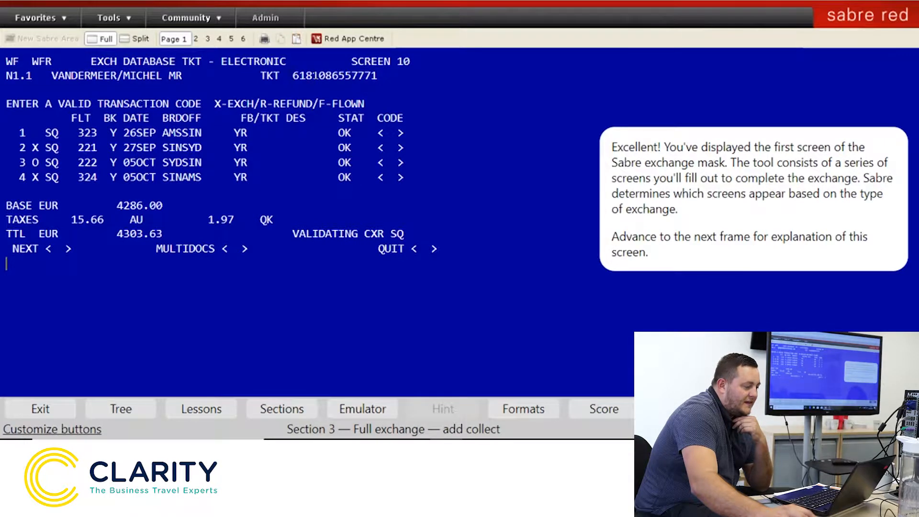
pyautogui.moveTo(299, 77); pyautogui.dragTo(365, 77)
pyautogui.click(378, 77)
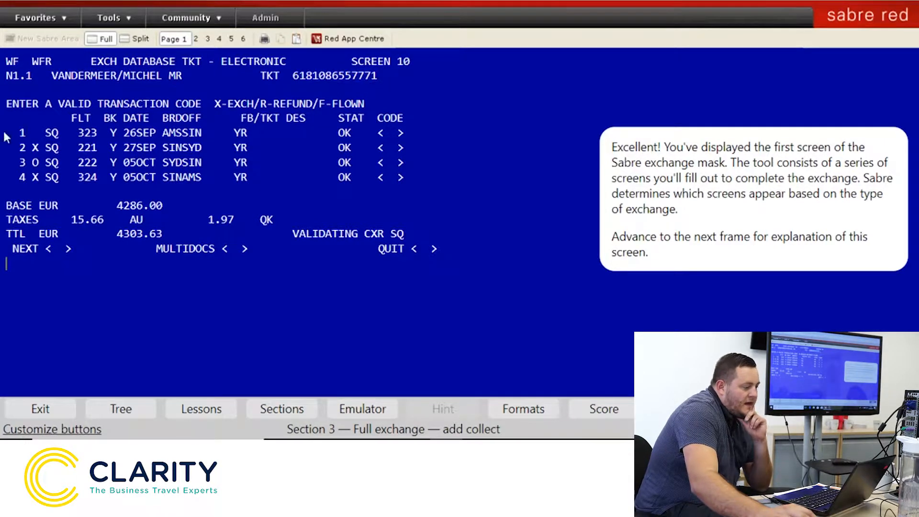
pyautogui.moveTo(32, 133); pyautogui.dragTo(409, 183)
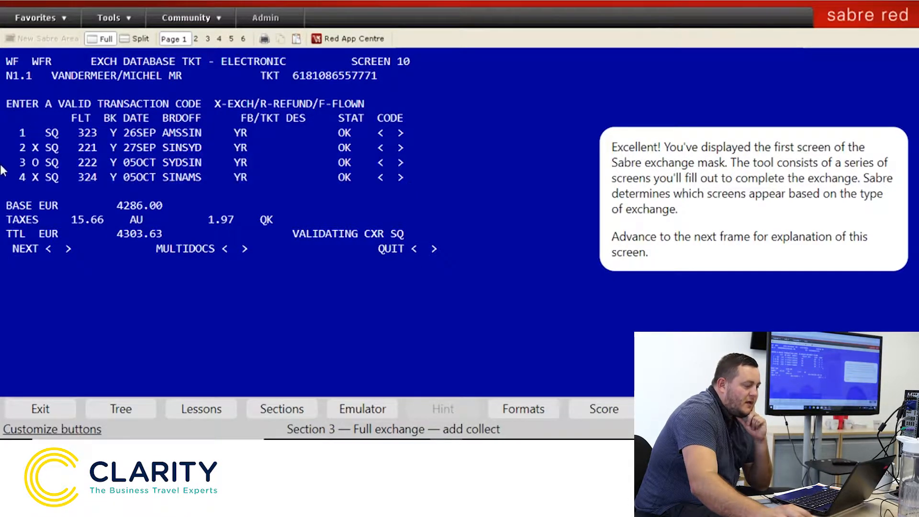
pyautogui.click(389, 134)
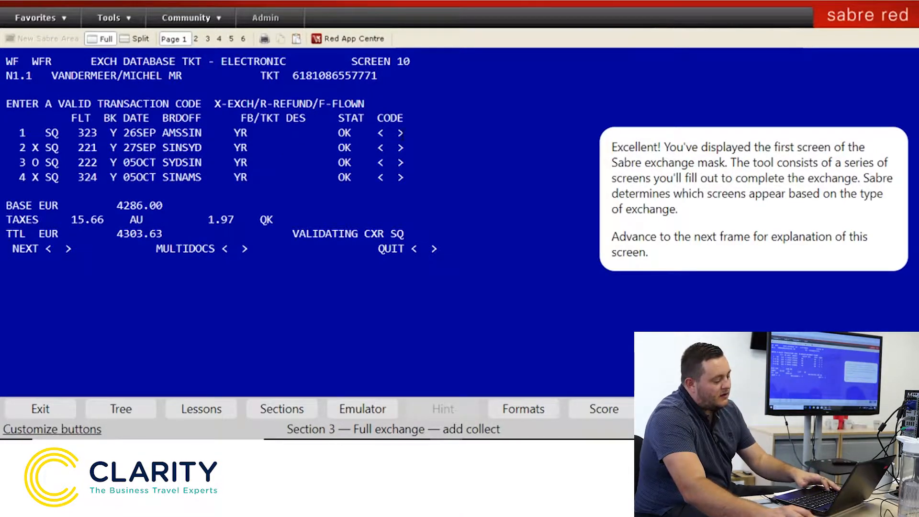
# Enter exchange code X on all four SQ coupons, then return to coupon 1's code field
pyautogui.write('X')
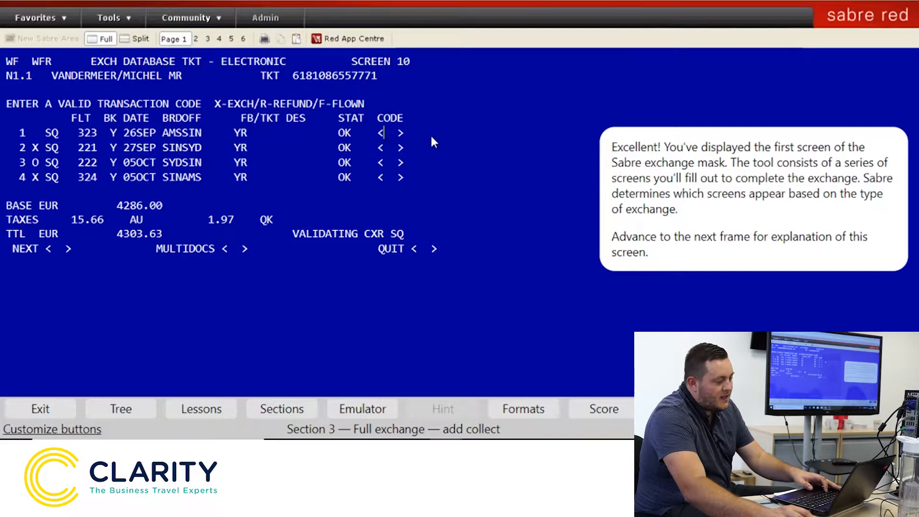
pyautogui.press('Tab')
pyautogui.write('X')
pyautogui.press('Tab')
pyautogui.write('X')
pyautogui.press('Tab')
pyautogui.write('X')
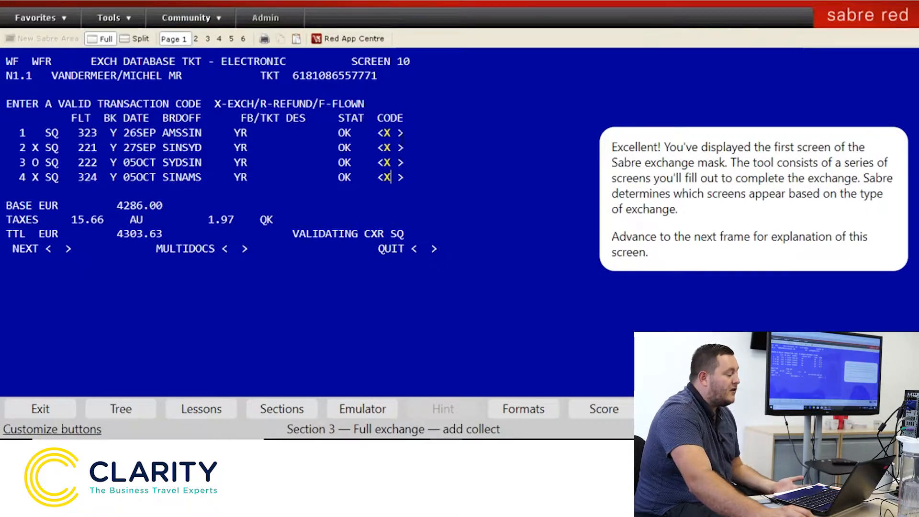
pyautogui.click(391, 133)
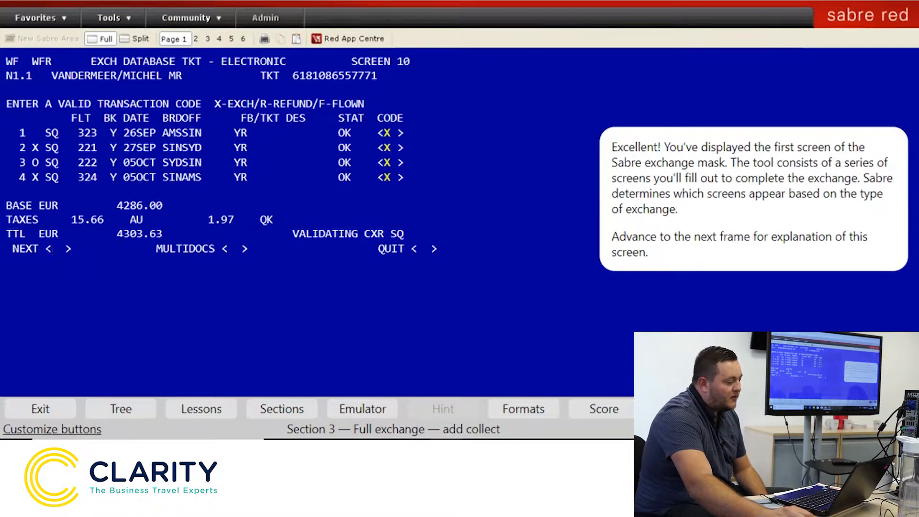
# Enter the remaining X and step the lesson through the passenger, coupon, STAT, bracket and transaction-code explanations
pyautogui.write('X')
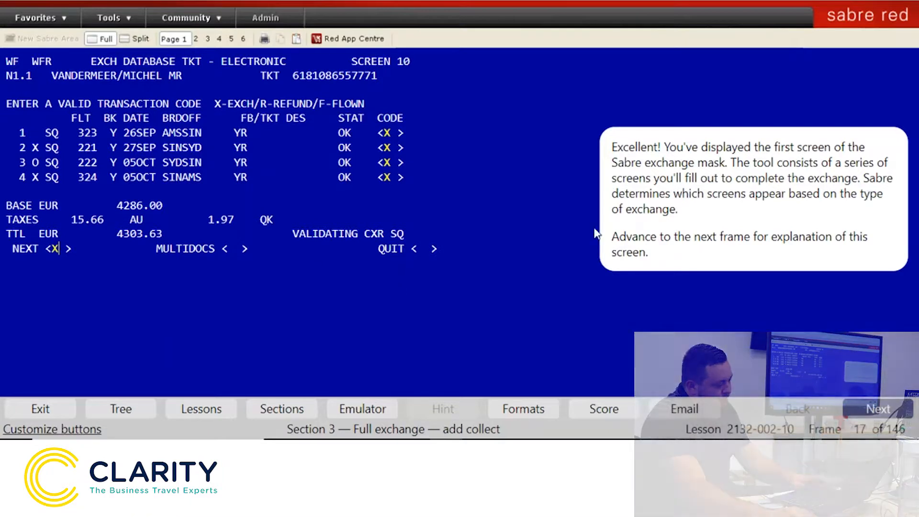
pyautogui.click(875, 411)
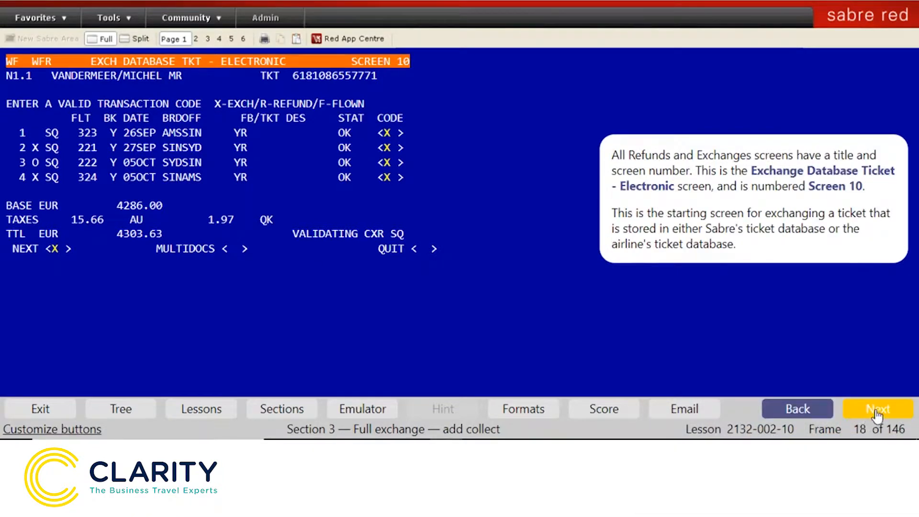
pyautogui.click(893, 412)
pyautogui.click(895, 412)
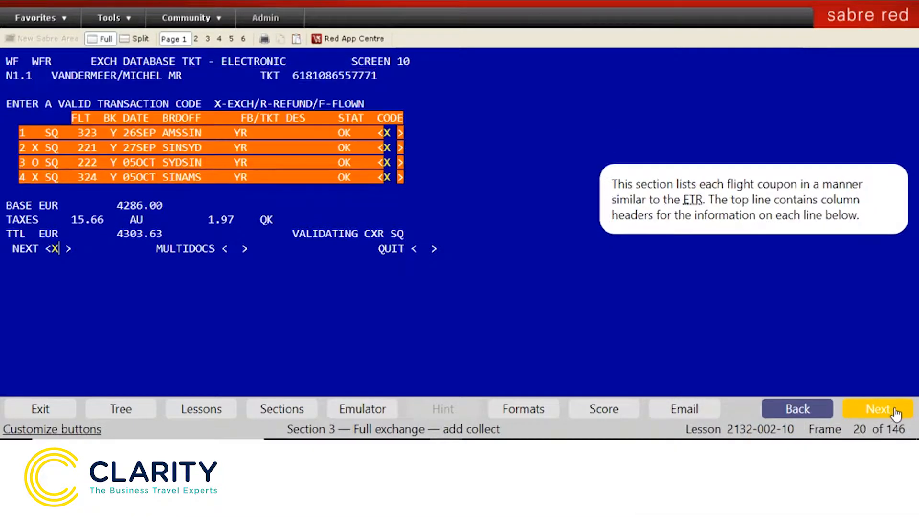
pyautogui.click(895, 412)
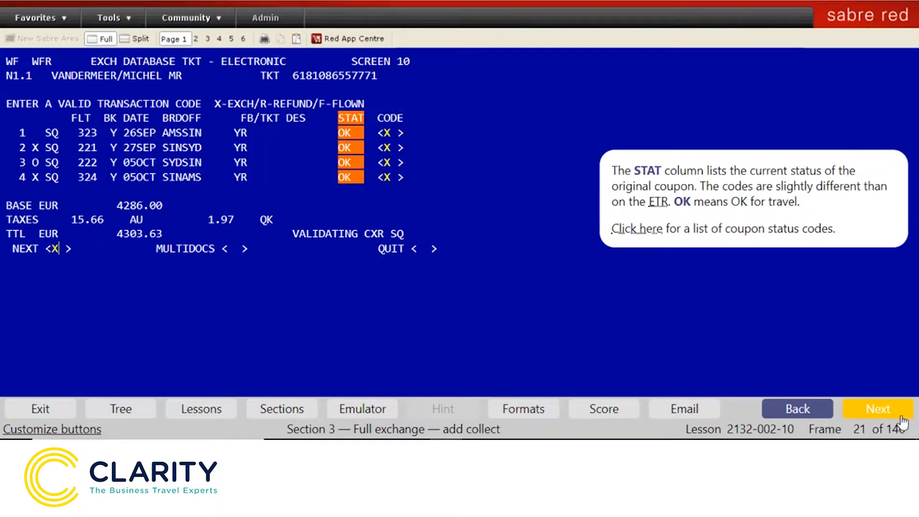
pyautogui.click(901, 416)
pyautogui.click(892, 415)
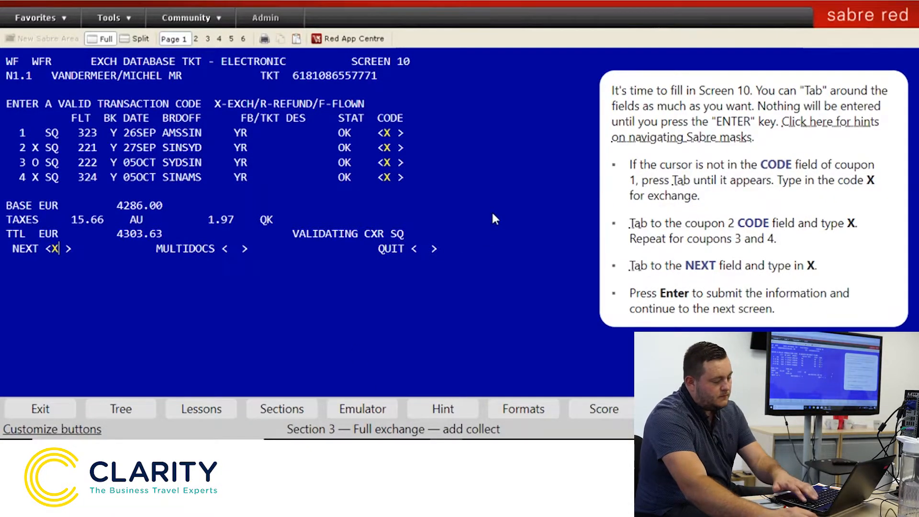
# Submit Screen 10 to show Exchange Summary Screen 30 with EUR 434.00 to collect, then advance the lesson
pyautogui.press('Return')
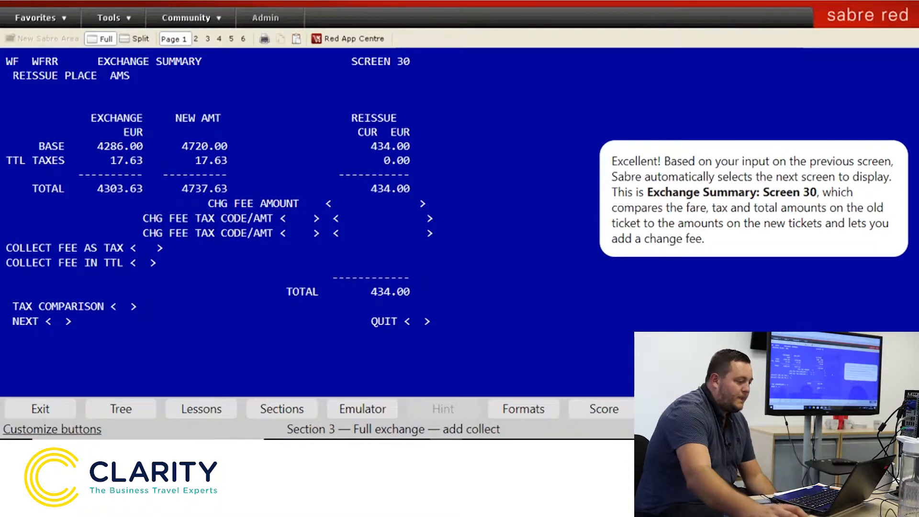
pyautogui.press('Return')
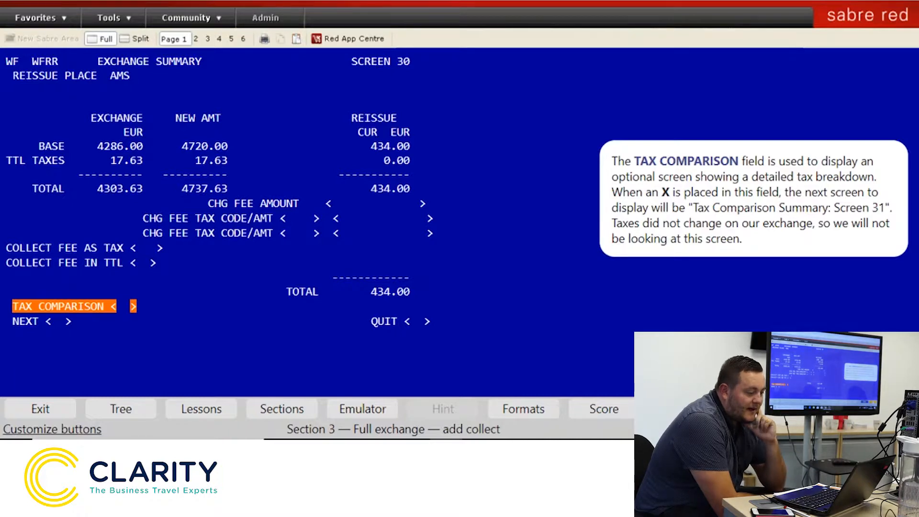
# Mark NEXT with X on Screen 30 to continue to Ticketing Instructions Screen 40
pyautogui.click(55, 322)
pyautogui.write('X')
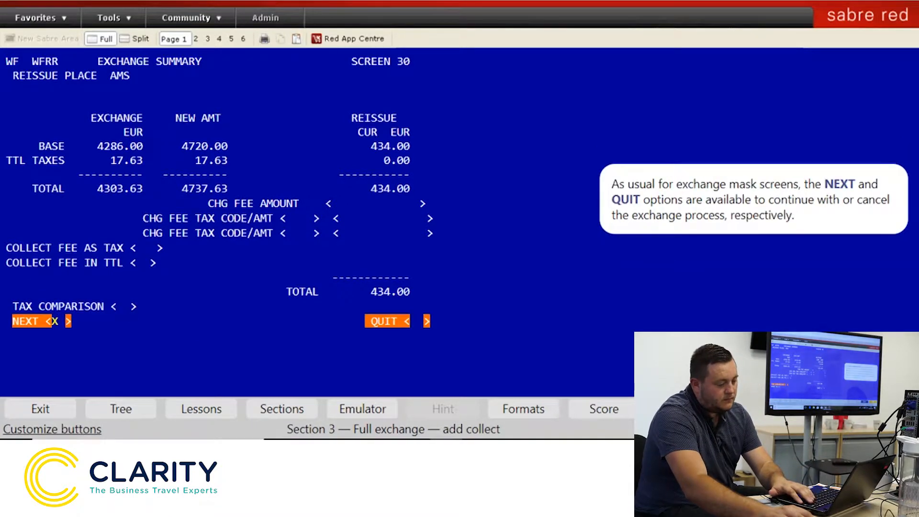
pyautogui.press('Return')
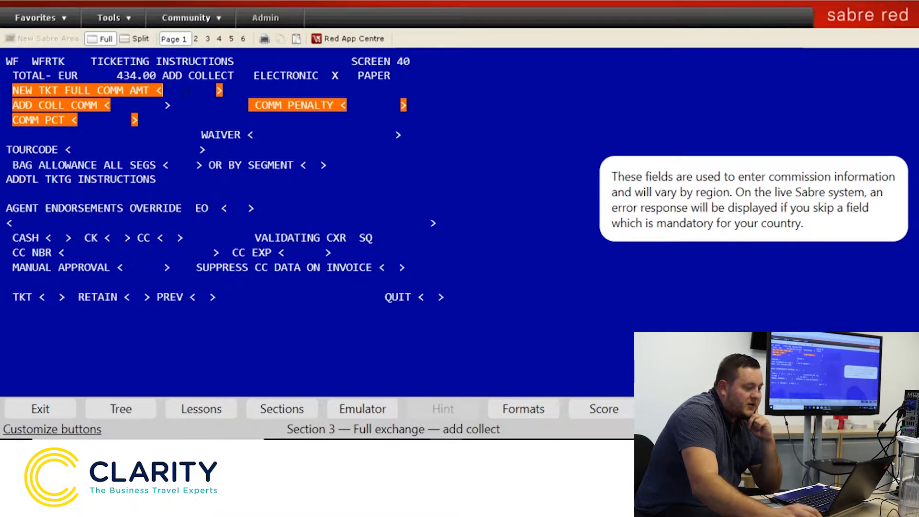
# Enter 0 for both the new ticket full commission amount and the add-collect commission
pyautogui.write('0')
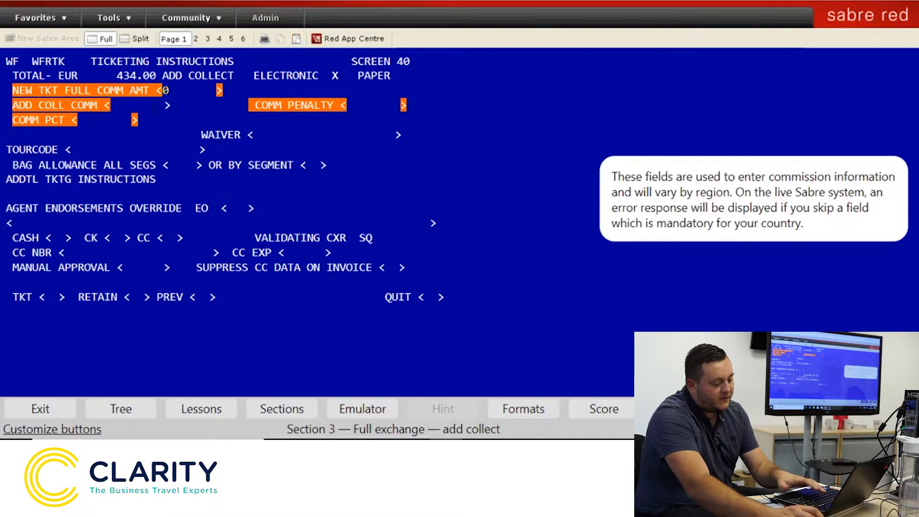
pyautogui.press('Tab')
pyautogui.write('0')
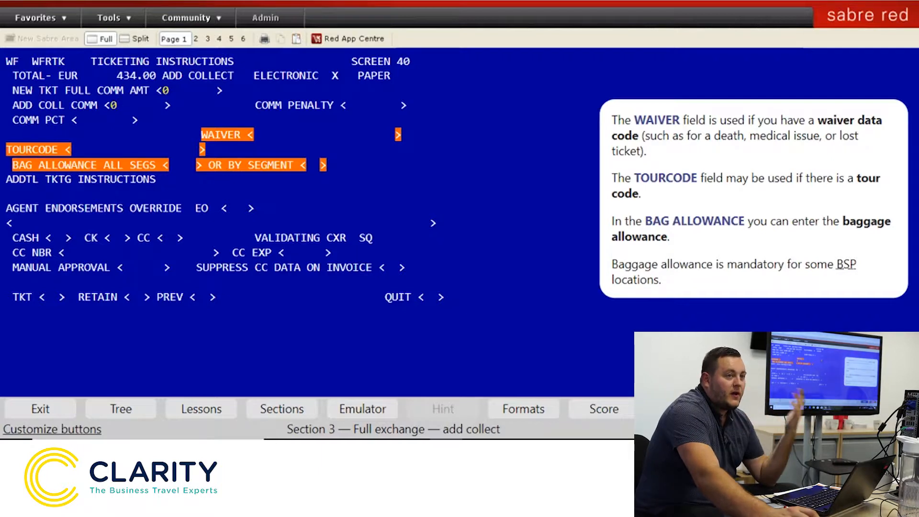
# Leave the waiver and tour code fields empty and advance the lesson to endorsements
pyautogui.click(263, 136)
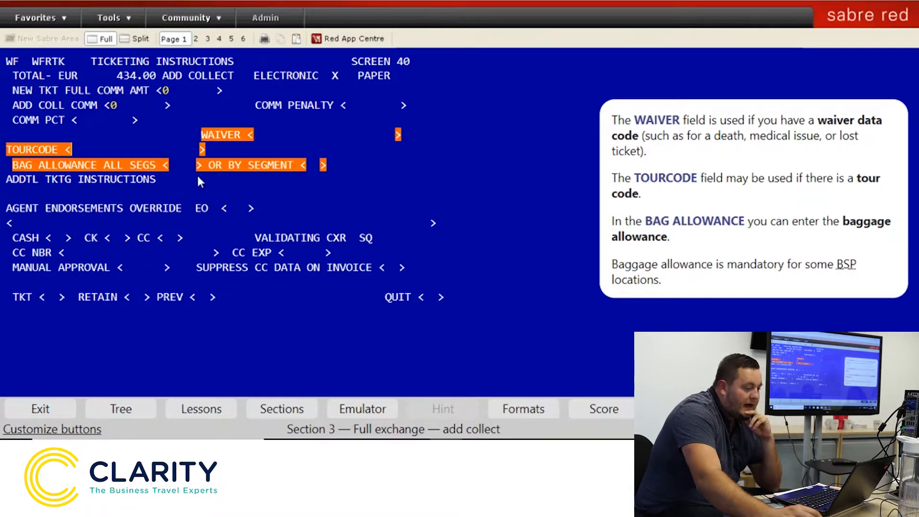
pyautogui.press('Tab')
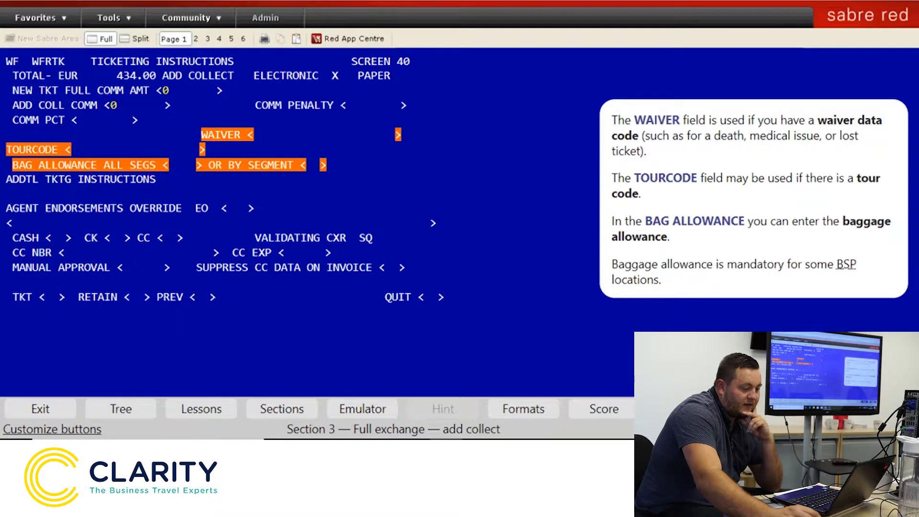
pyautogui.click(879, 409)
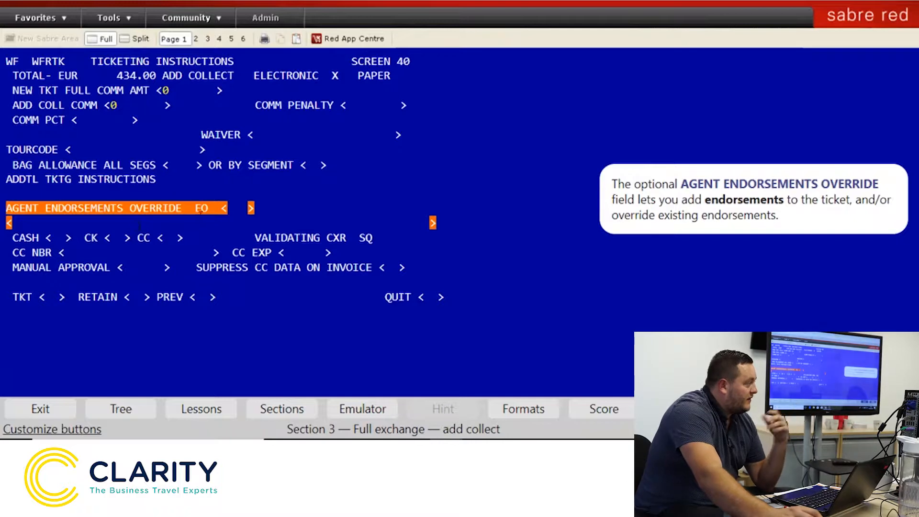
# Mark X for credit card payment and X in TKT to issue the new ticket
pyautogui.click(164, 238)
pyautogui.write('X')
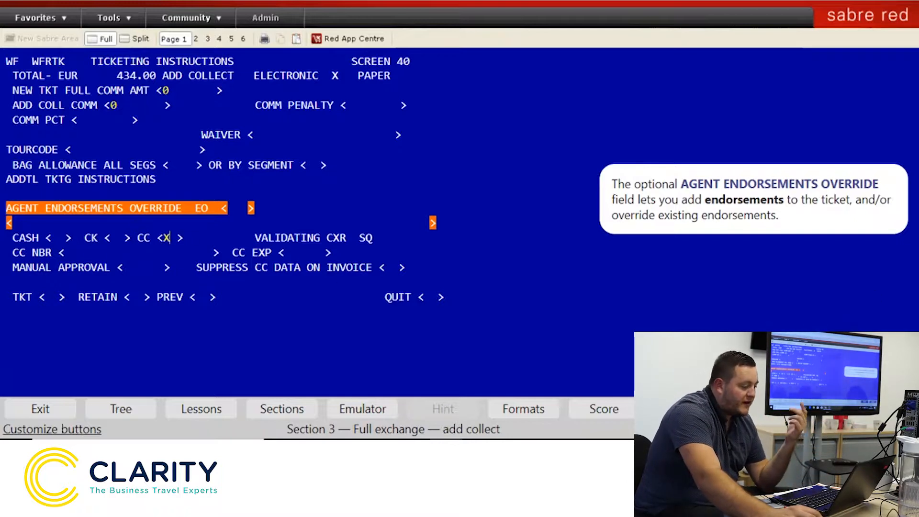
pyautogui.press('Tab')
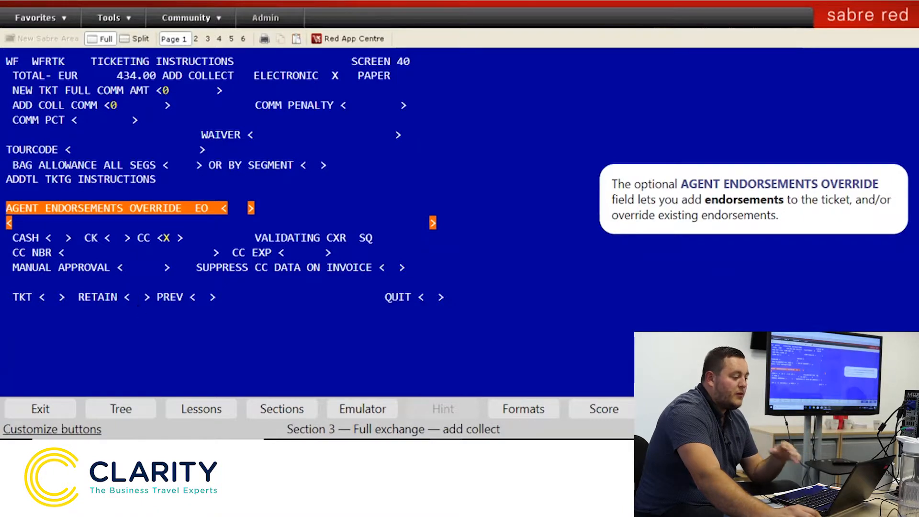
pyautogui.click(54, 295)
pyautogui.write('X')
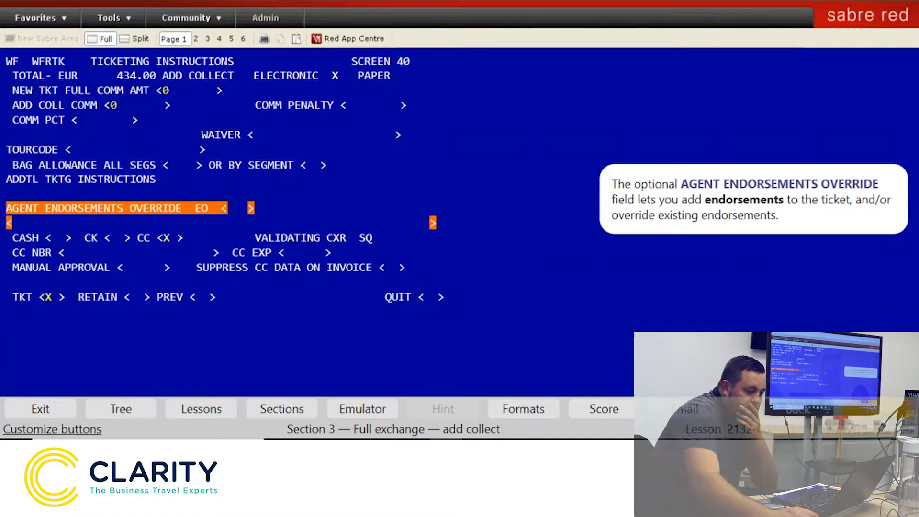
# Advance the lesson through the ticket, retain, PREV and QUIT explanations
pyautogui.click(884, 417)
pyautogui.click(878, 416)
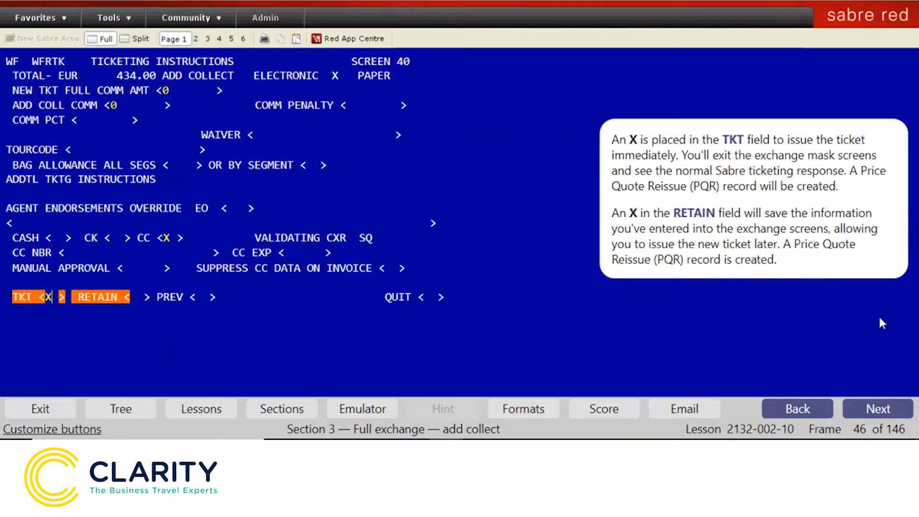
pyautogui.click(877, 416)
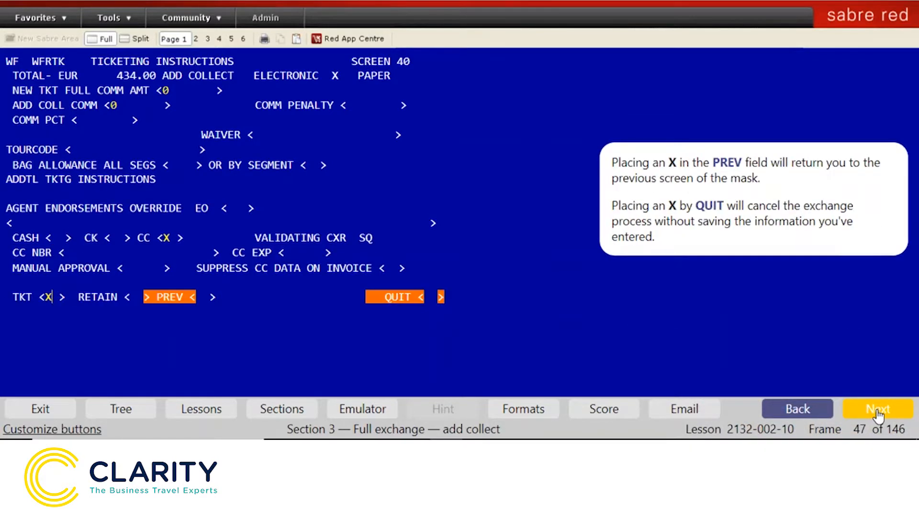
# Go through the credit card instructions and submit Screen 40, issuing the new ticket for EUR 434.00
pyautogui.click(877, 416)
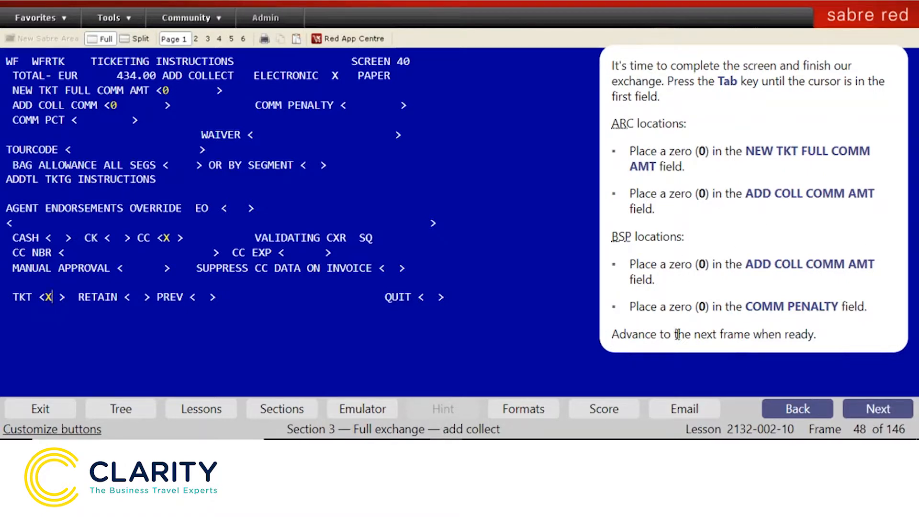
pyautogui.click(867, 411)
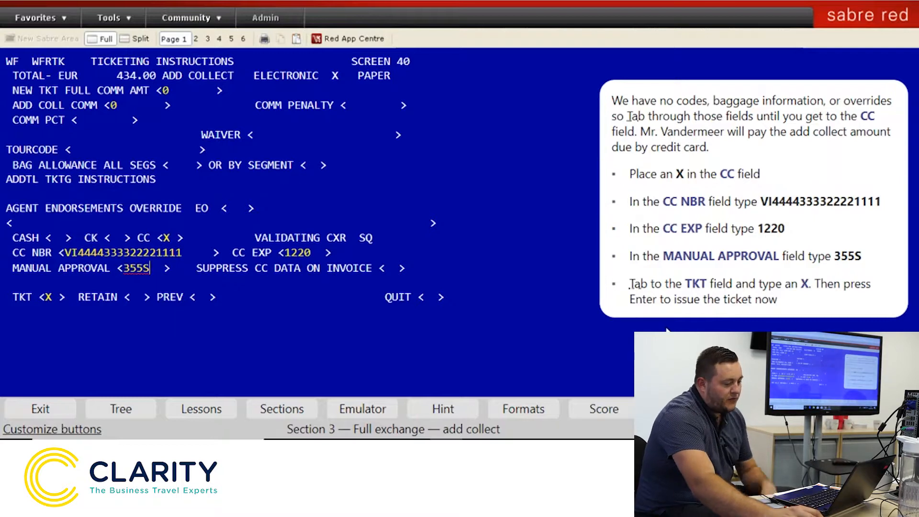
pyautogui.press('Return')
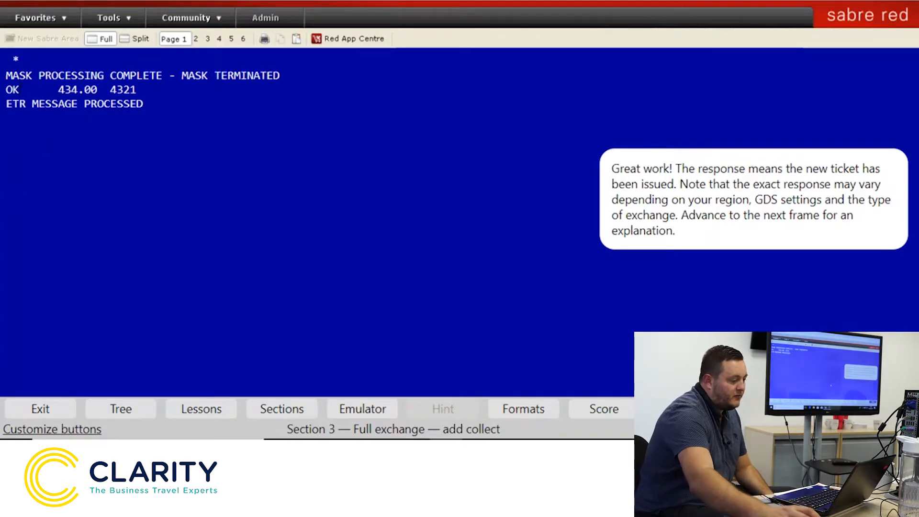
# Review the OK confirmation and the 434.00 collected amount in the issue response
pyautogui.moveTo(22, 90); pyautogui.dragTo(8, 92)
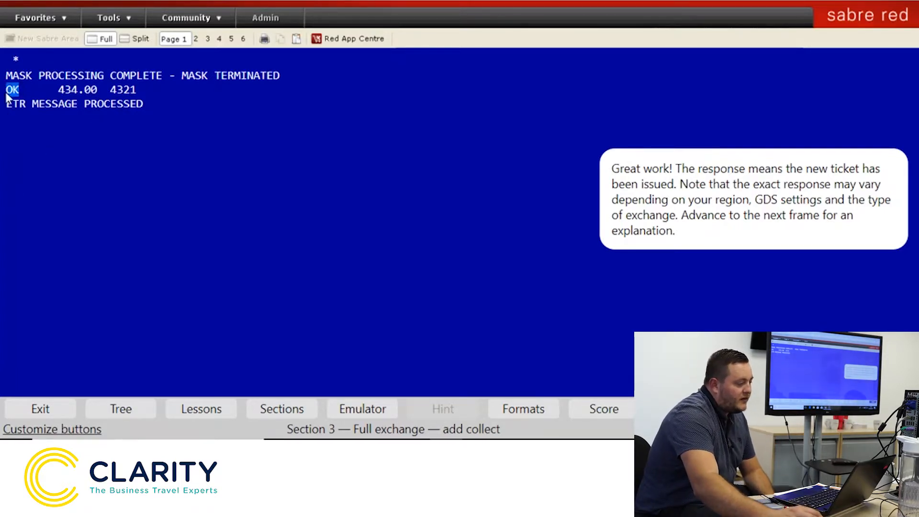
pyautogui.click(4, 94)
pyautogui.moveTo(58, 89); pyautogui.dragTo(97, 90)
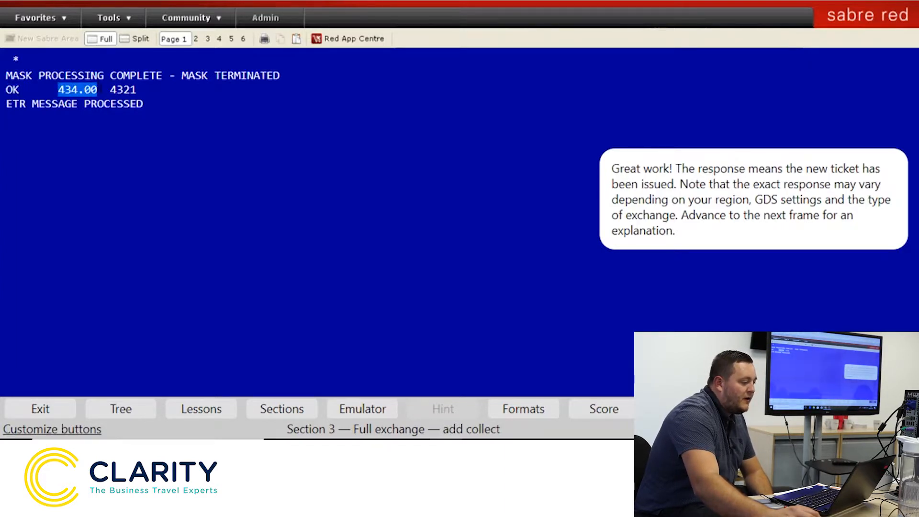
pyautogui.click(98, 91)
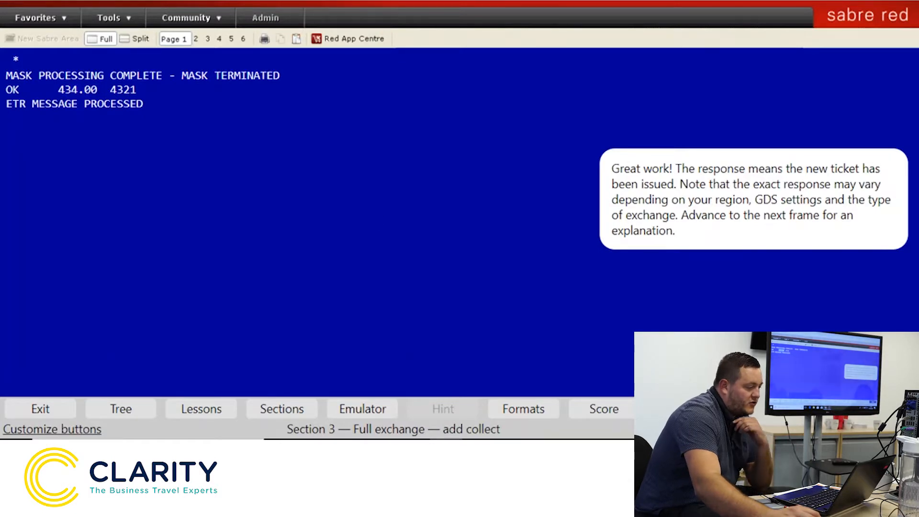
pyautogui.press('Return')
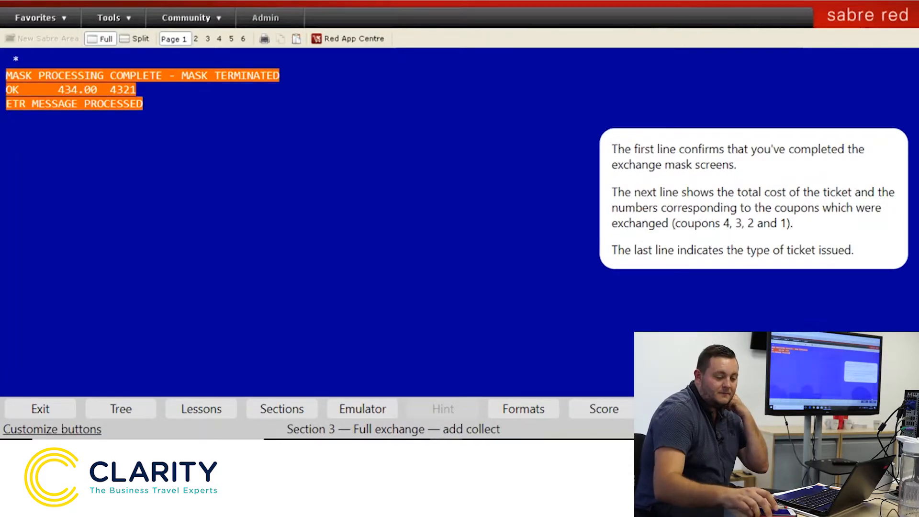
# Display the booking's accounting data with *PAC, showing the 434.00 add-collect line
pyautogui.press('Return')
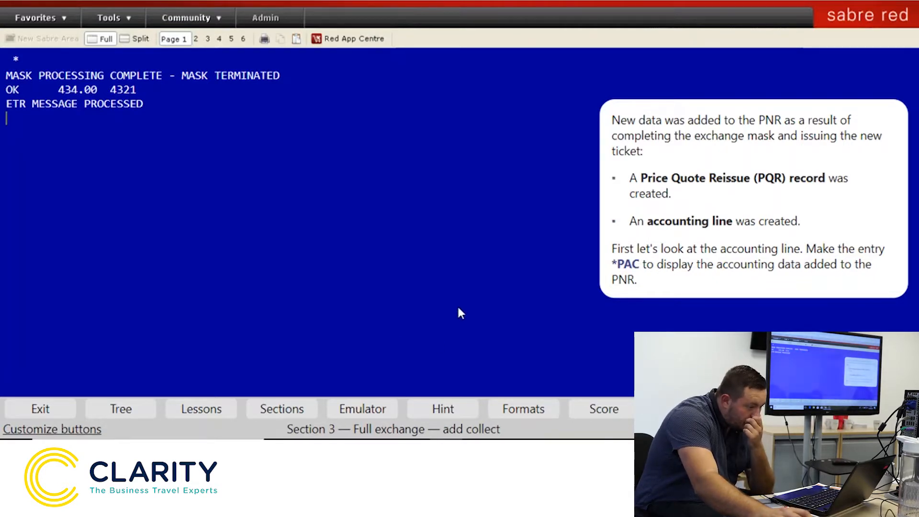
pyautogui.write('*PAC')
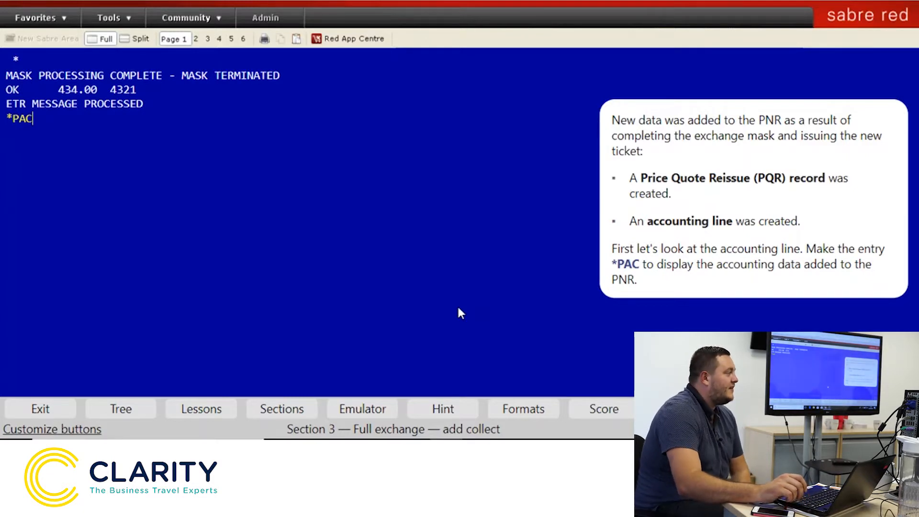
pyautogui.press('Return')
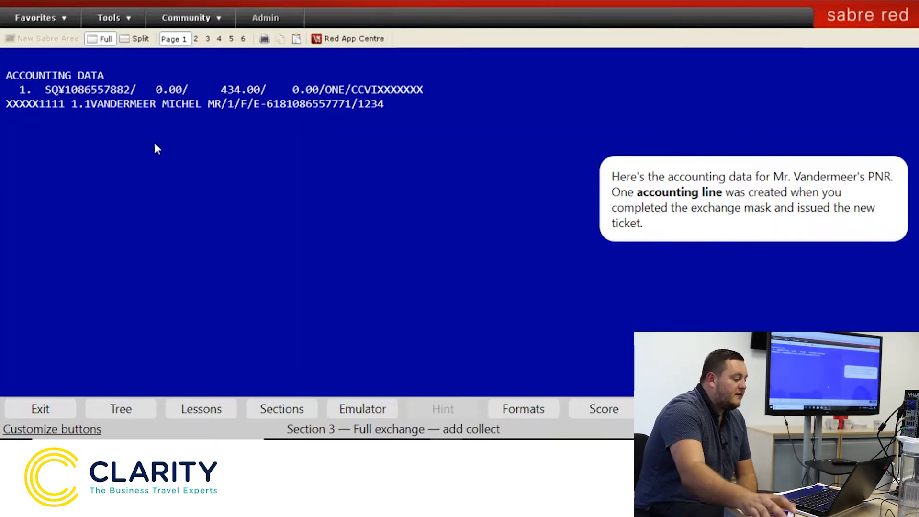
# Check the original and new ticket numbers in accounting lines 1 and 2
pyautogui.click(69, 89)
pyautogui.moveTo(74, 89); pyautogui.dragTo(130, 89)
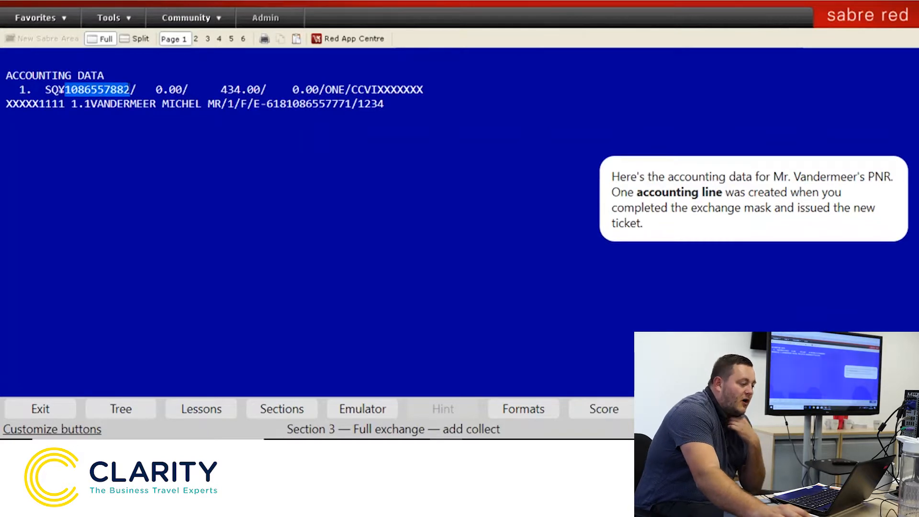
pyautogui.click(416, 135)
pyautogui.moveTo(267, 103); pyautogui.dragTo(351, 104)
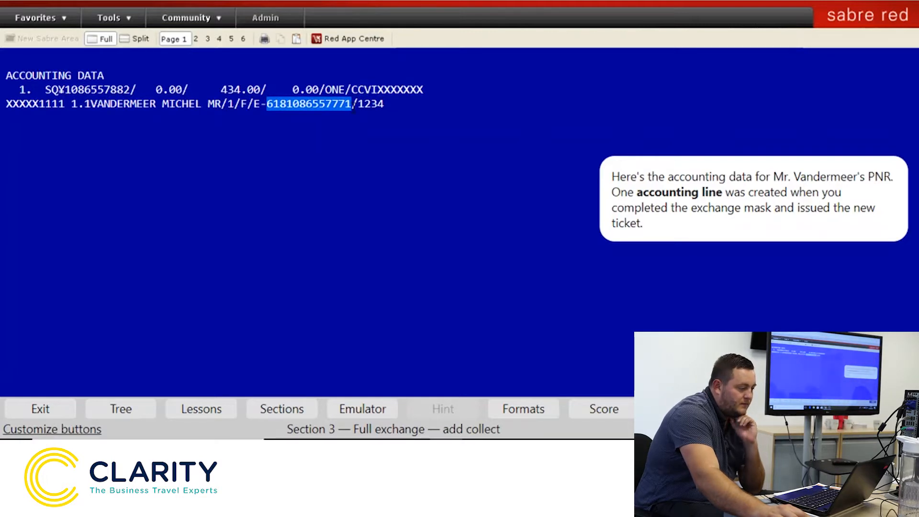
pyautogui.click(405, 283)
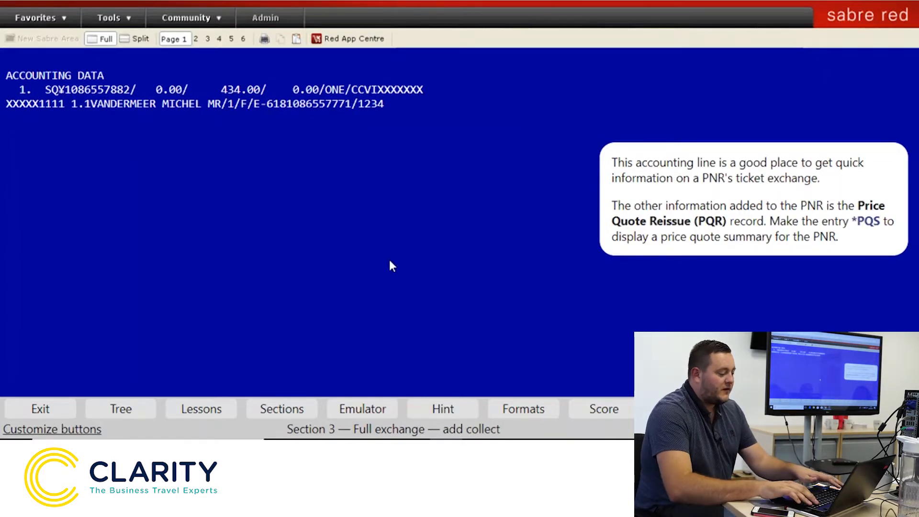
# Show the price quote summary with *PQS, listing reissue PQR 2 at EUR 4737.63
pyautogui.write('*PQS')
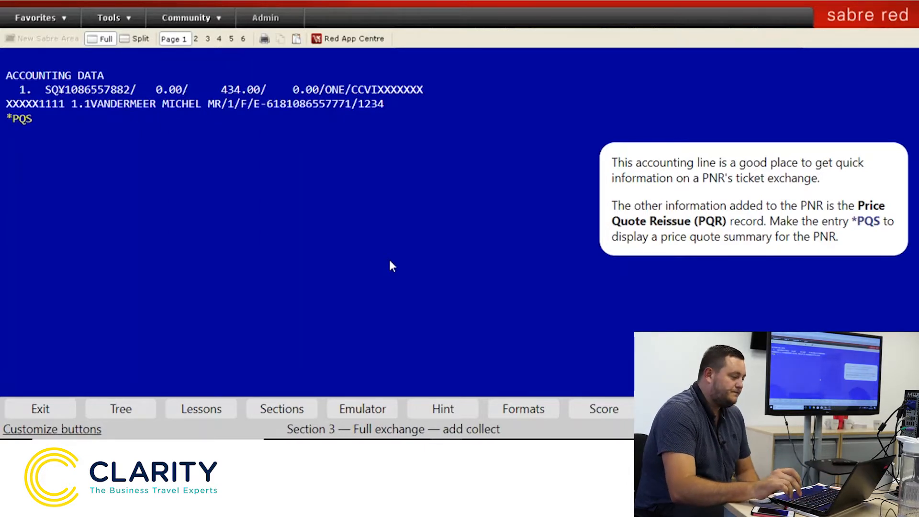
pyautogui.press('Return')
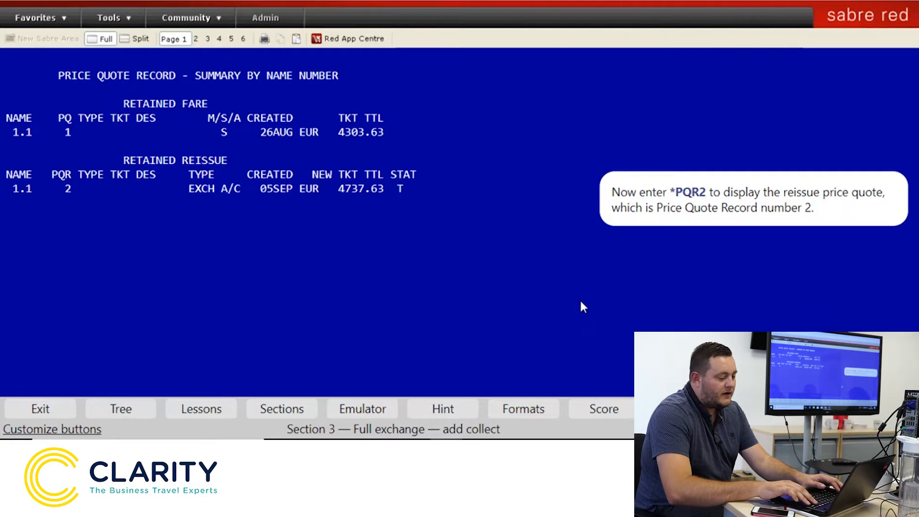
pyautogui.write('*PQ')
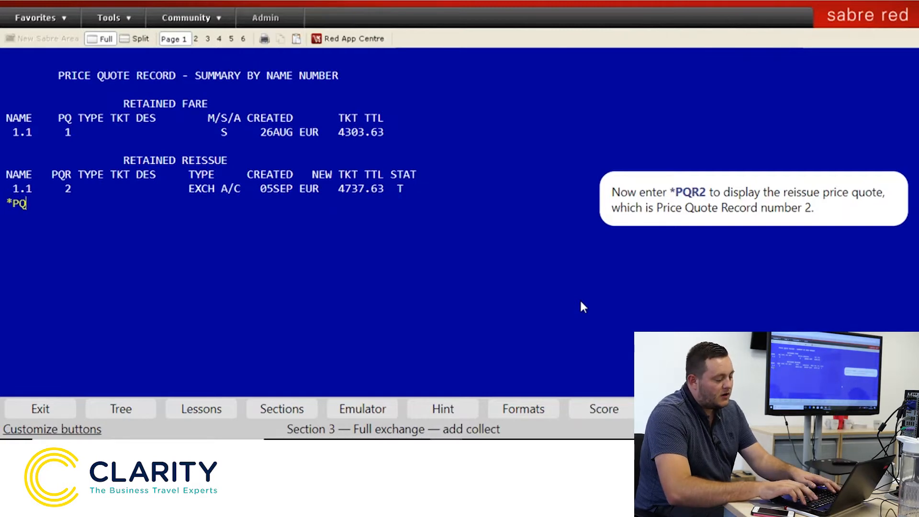
pyautogui.write('R2')
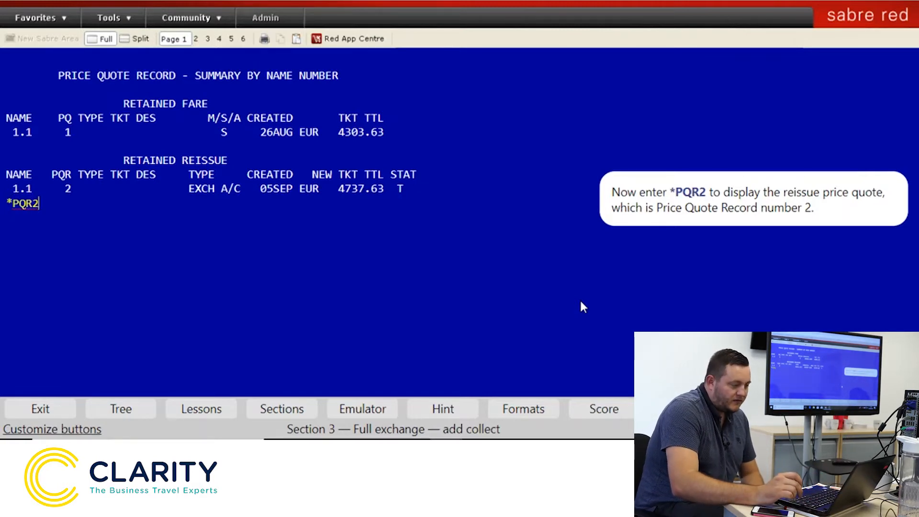
# Display PQR 2's reissue details, showing the EUR 434.00 add collect with fees
pyautogui.press('Return')
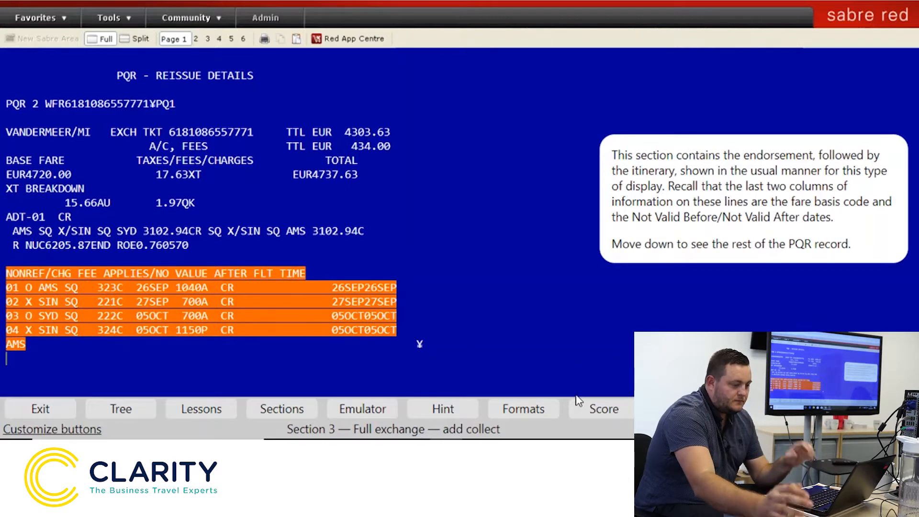
# Move down the rest of the PQR with MD, then redisplay the PNR with *A
pyautogui.write('M')
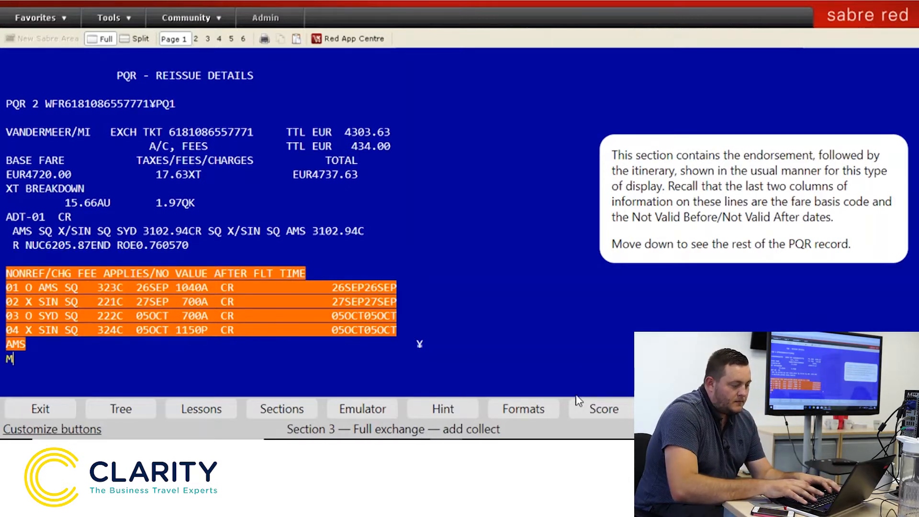
pyautogui.write('D')
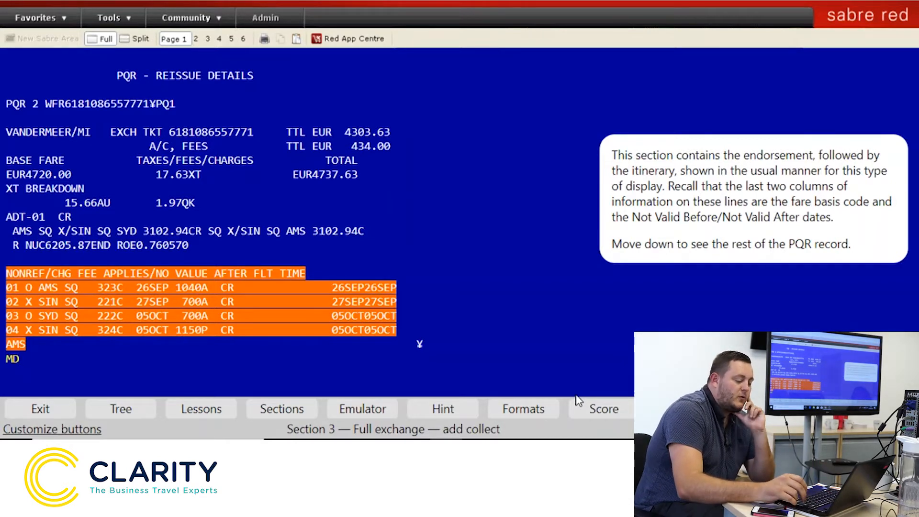
pyautogui.press('Return')
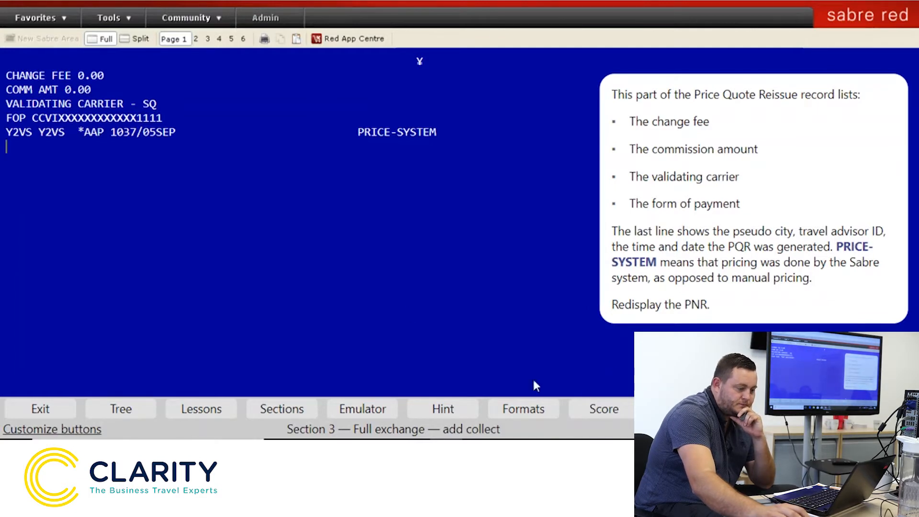
pyautogui.write('*A')
pyautogui.press('Return')
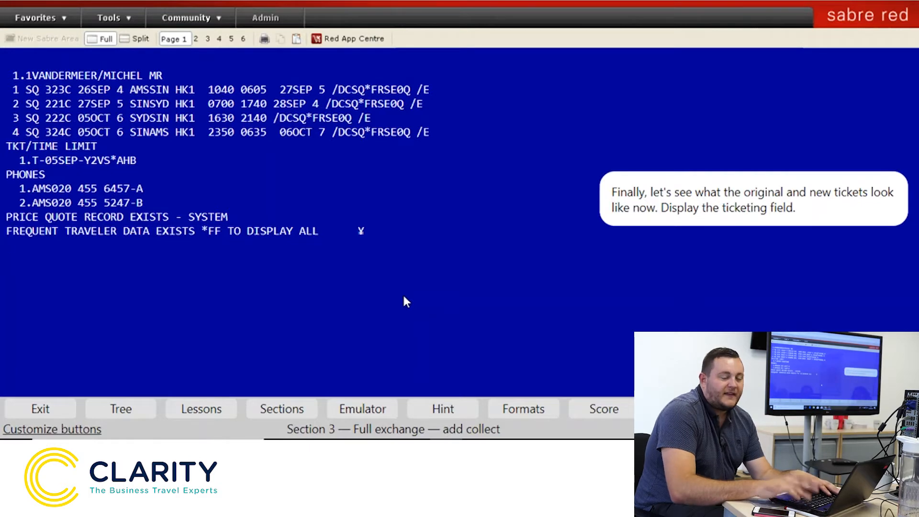
# Show the ticketing field with *T and open the original ticket's ETR with WETR*2
pyautogui.write('*T')
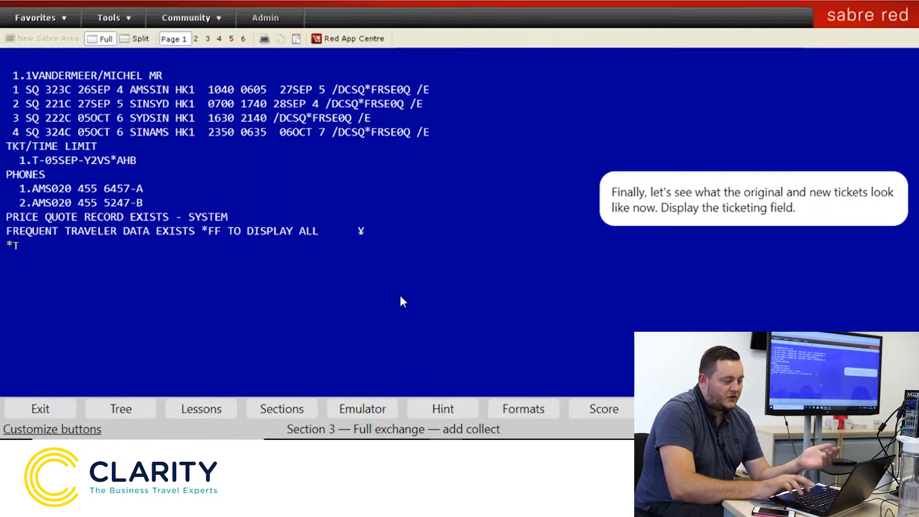
pyautogui.press('Return')
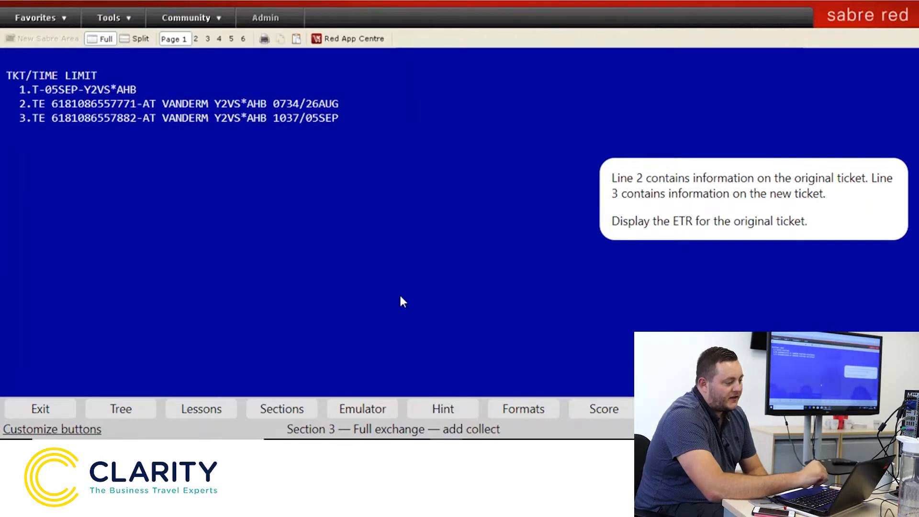
pyautogui.write('WETR')
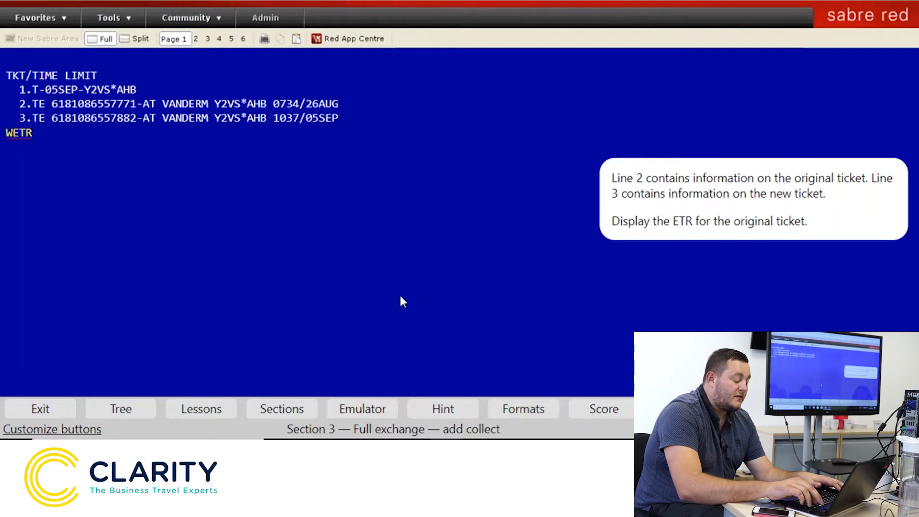
pyautogui.write('*2')
pyautogui.press('Return')
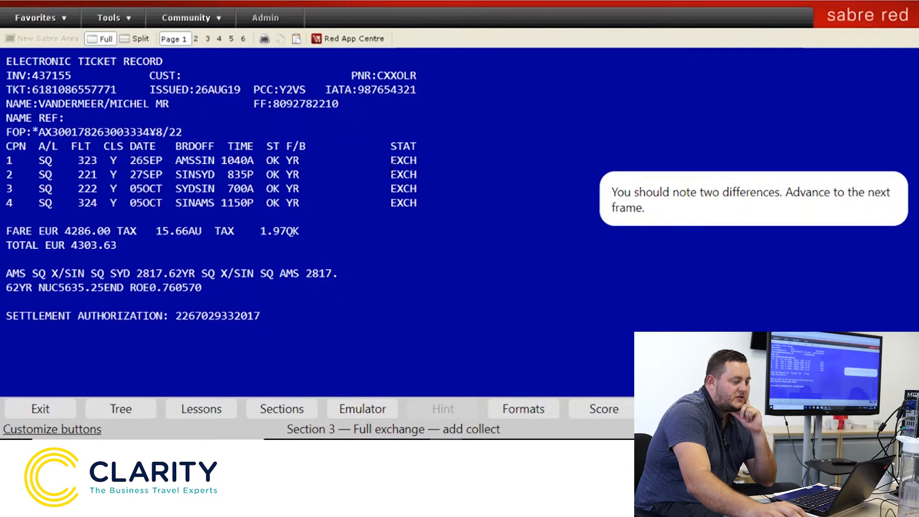
# Redisplay the ticketing field with *T and open the new ticket's ETR with WETR*3
pyautogui.click(875, 410)
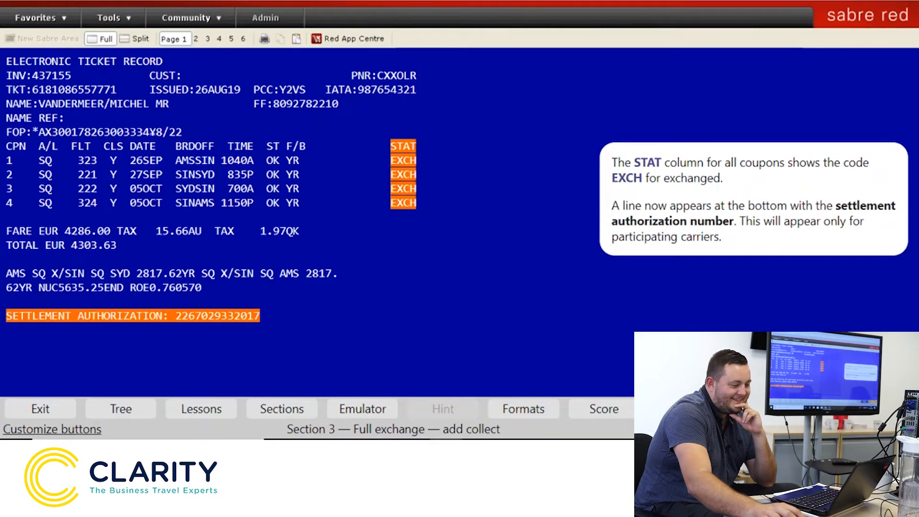
pyautogui.click(875, 409)
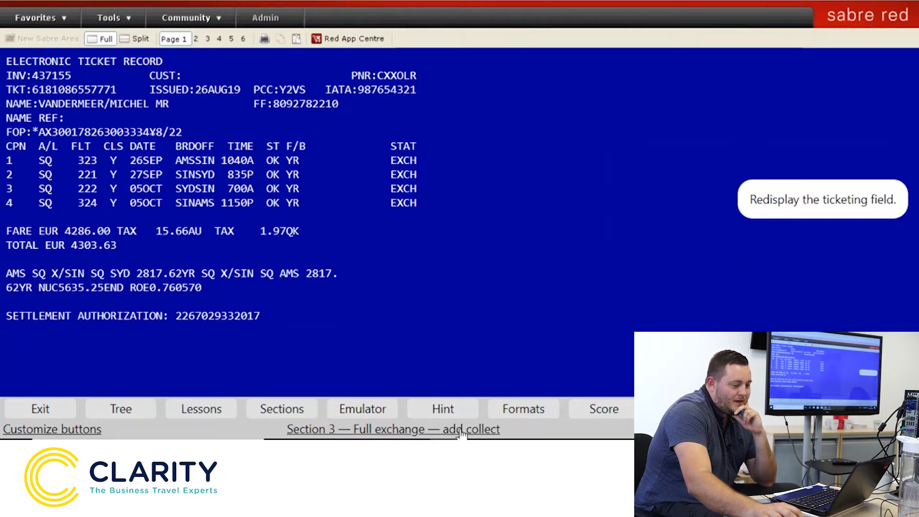
pyautogui.write('*T')
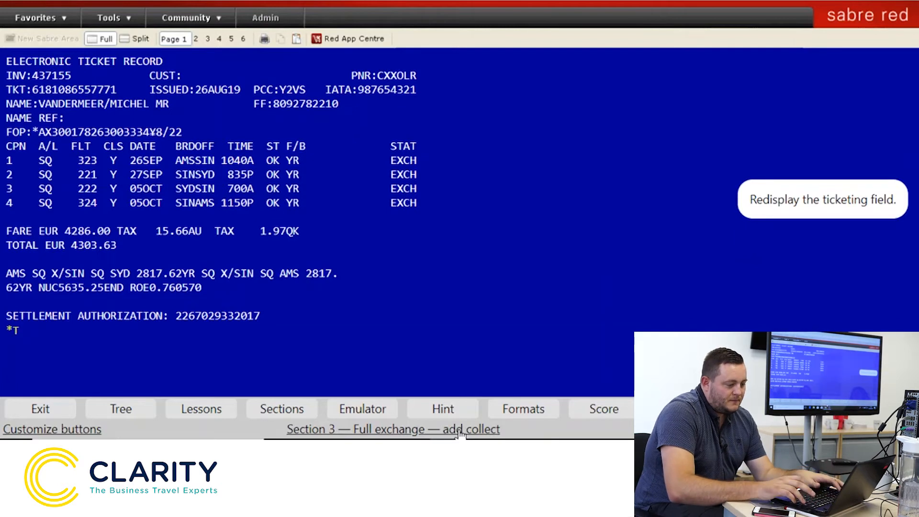
pyautogui.press('Return')
pyautogui.write('WETR*3')
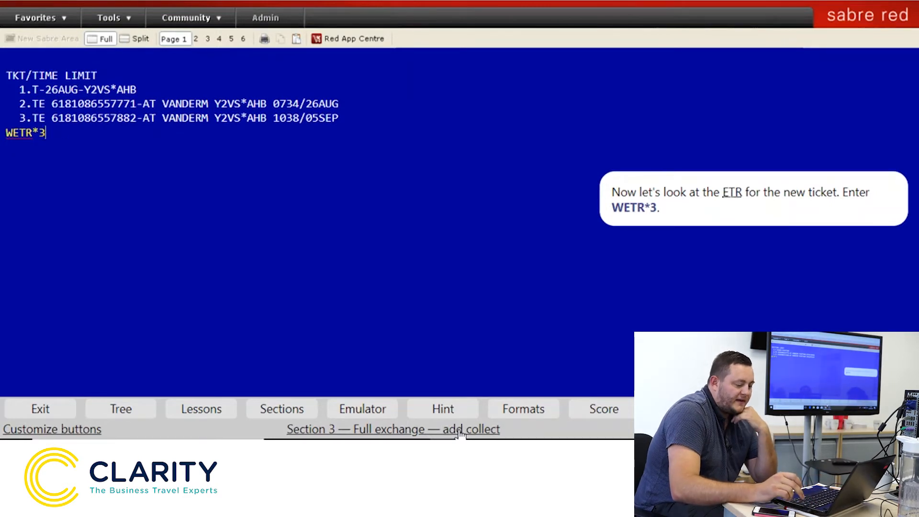
pyautogui.press('Return')
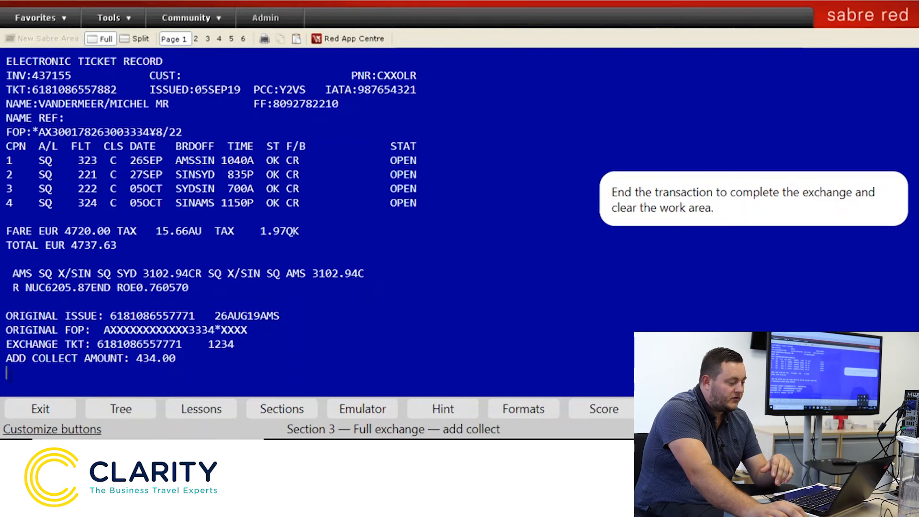
# End the transaction with E, receiving the OK end-transaction response
pyautogui.write('E')
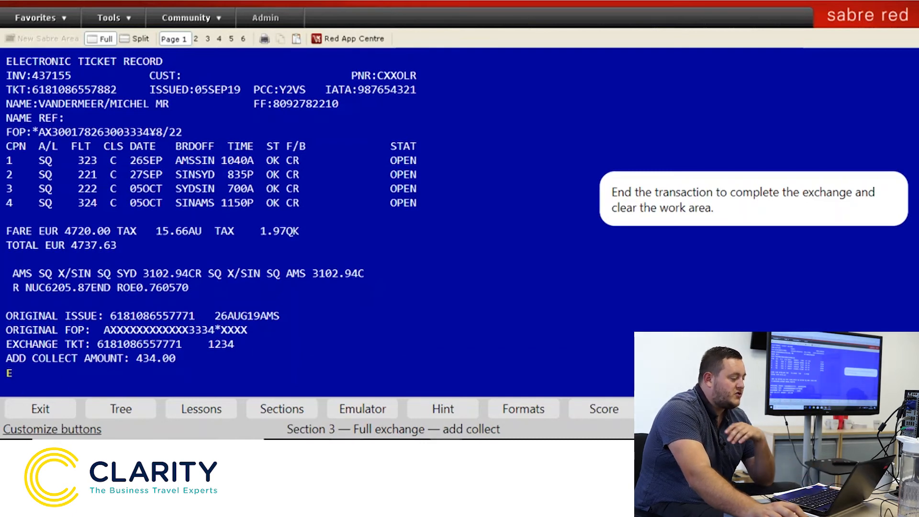
pyautogui.press('Return')
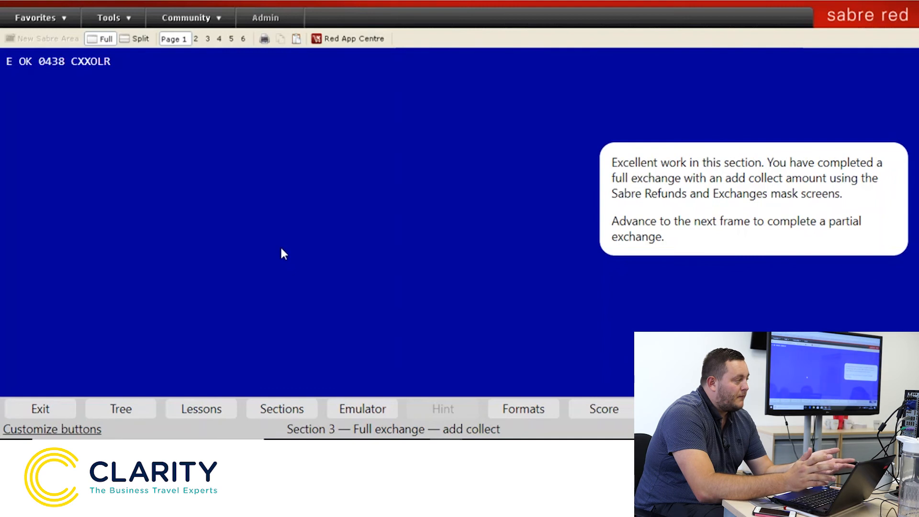
pyautogui.write('*')
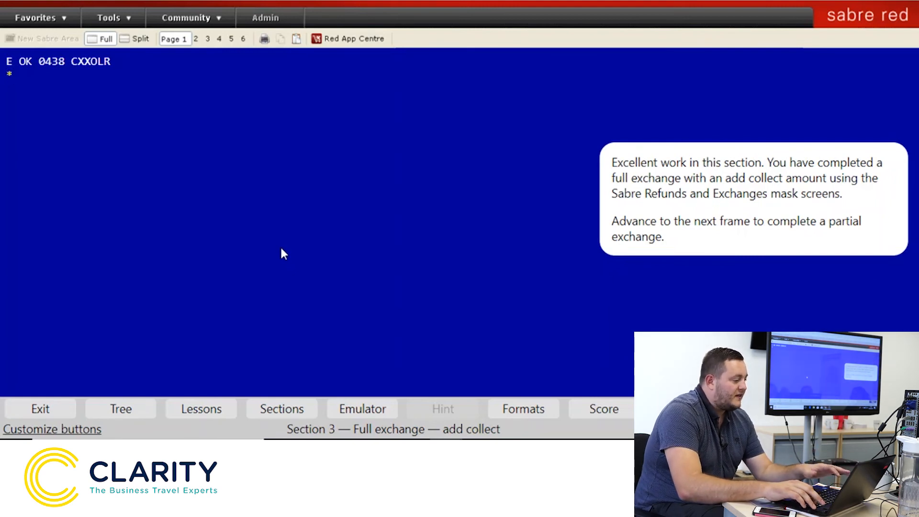